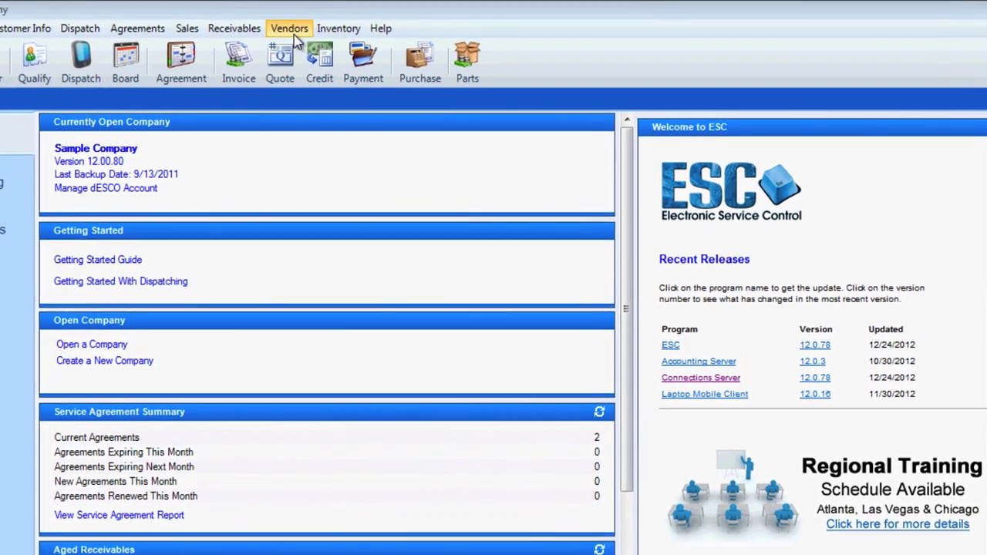
Step: Add DHL as an active shipping method to the vendor shipping methods list
left_click(322, 24)
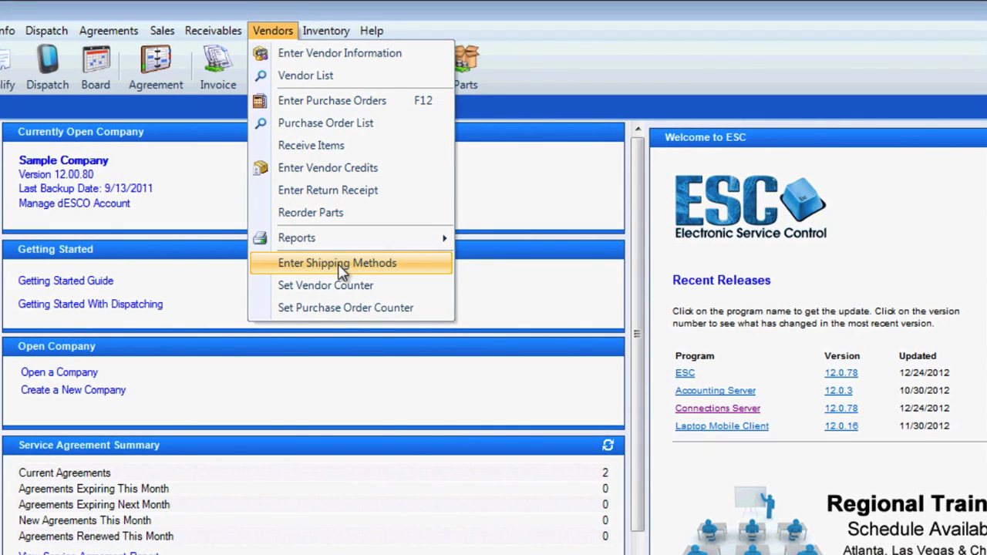
left_click(369, 264)
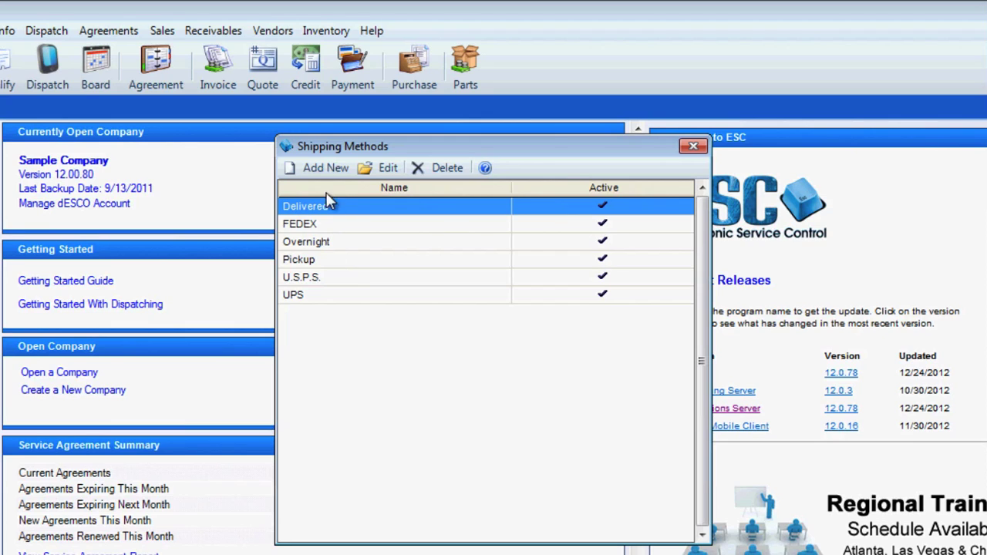
left_click(332, 171)
type("DHL")
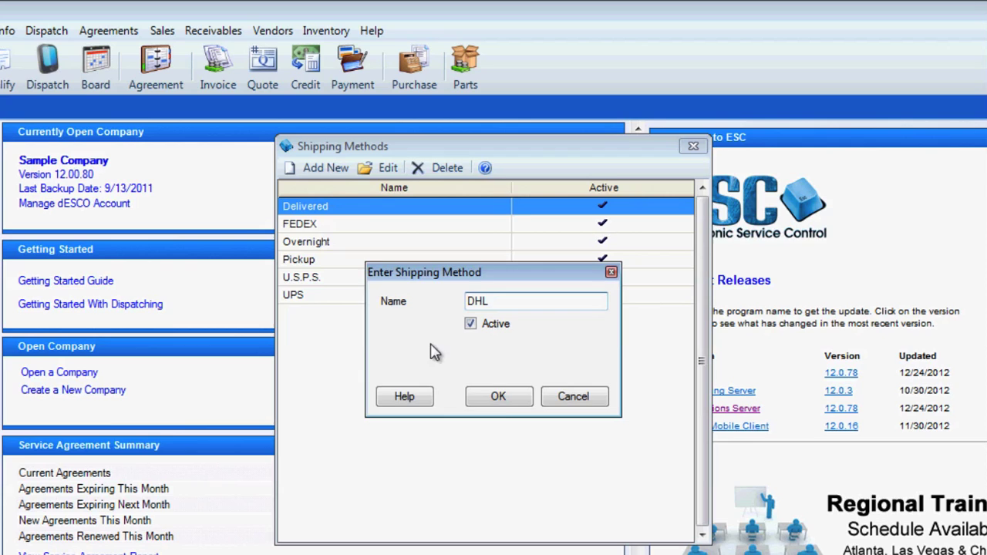
left_click(498, 401)
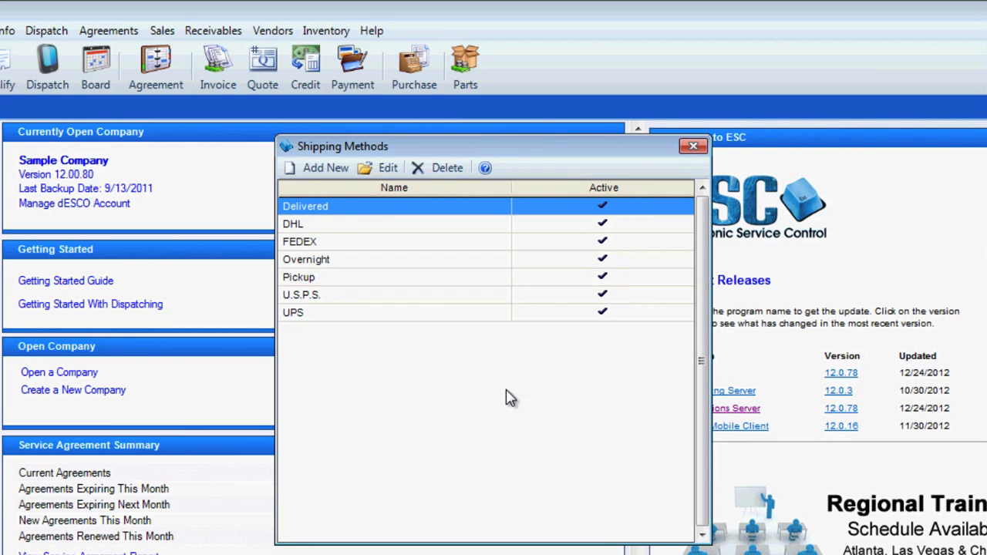
left_click(693, 146)
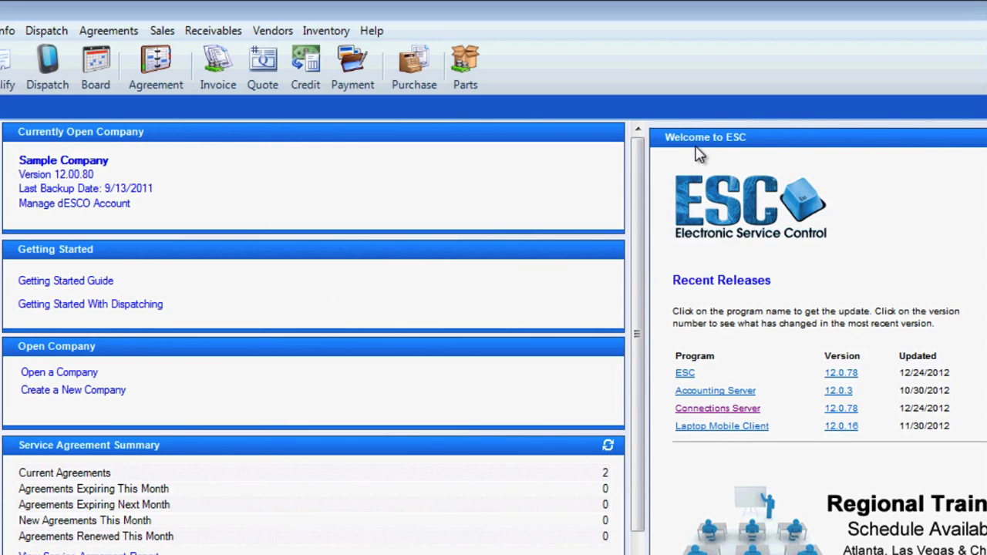
Step: Set the purchase order counter's new starting number to 100
left_click(274, 31)
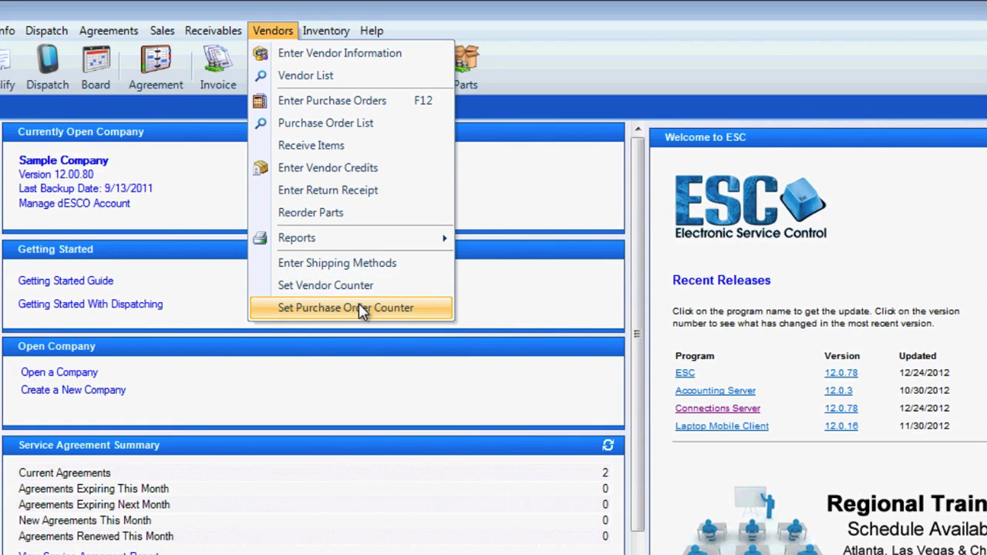
left_click(416, 310)
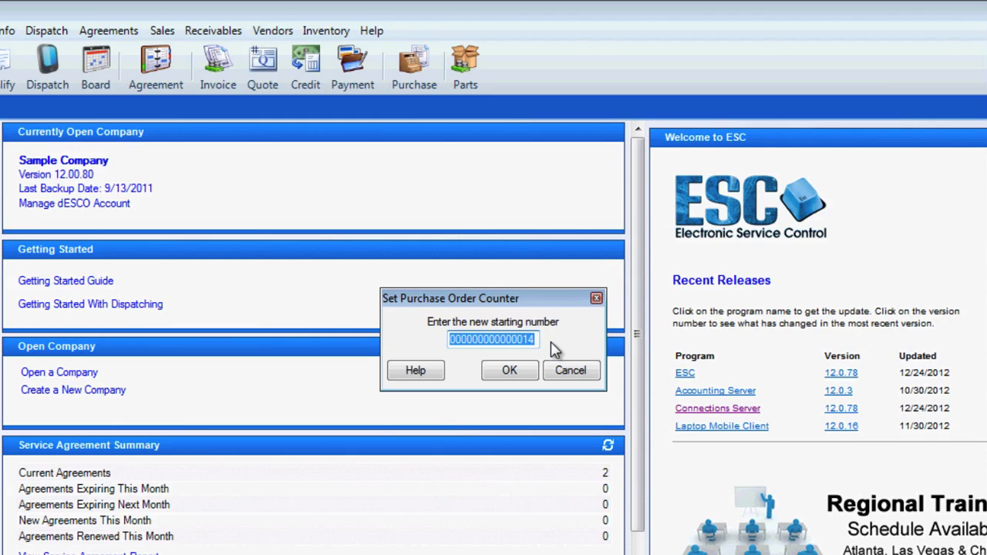
type("100")
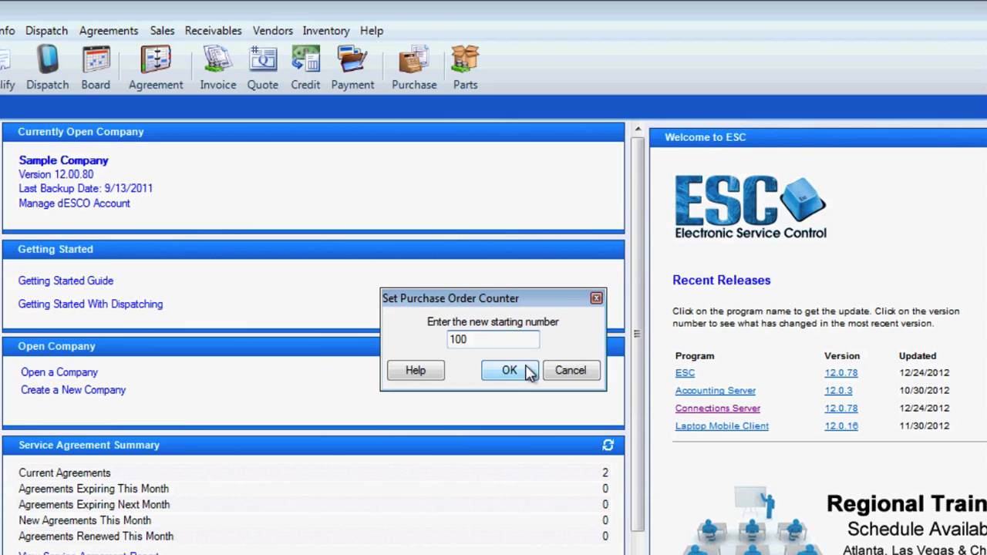
left_click(530, 372)
left_click(527, 373)
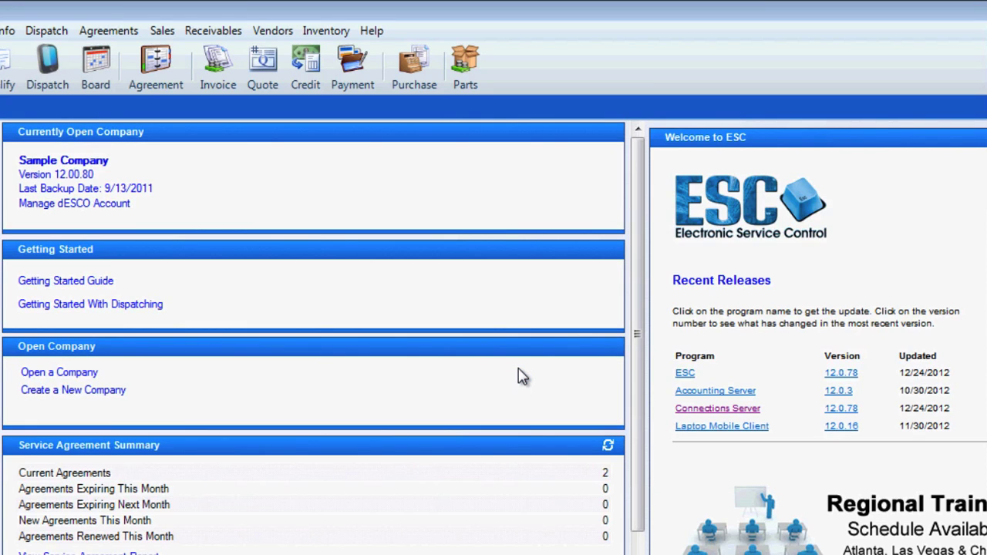
Step: Start a new purchase order for the vendor City Supply
left_click(276, 33)
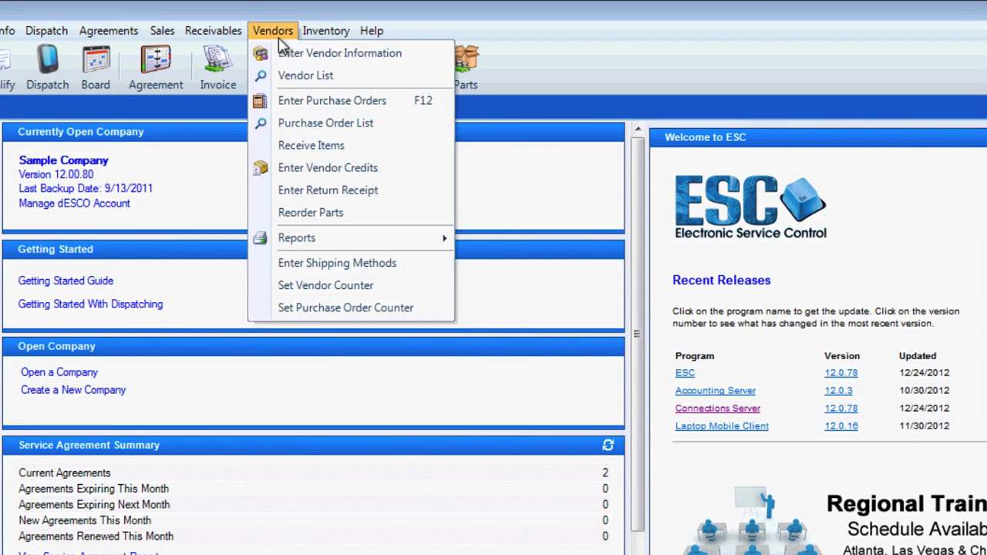
left_click(302, 101)
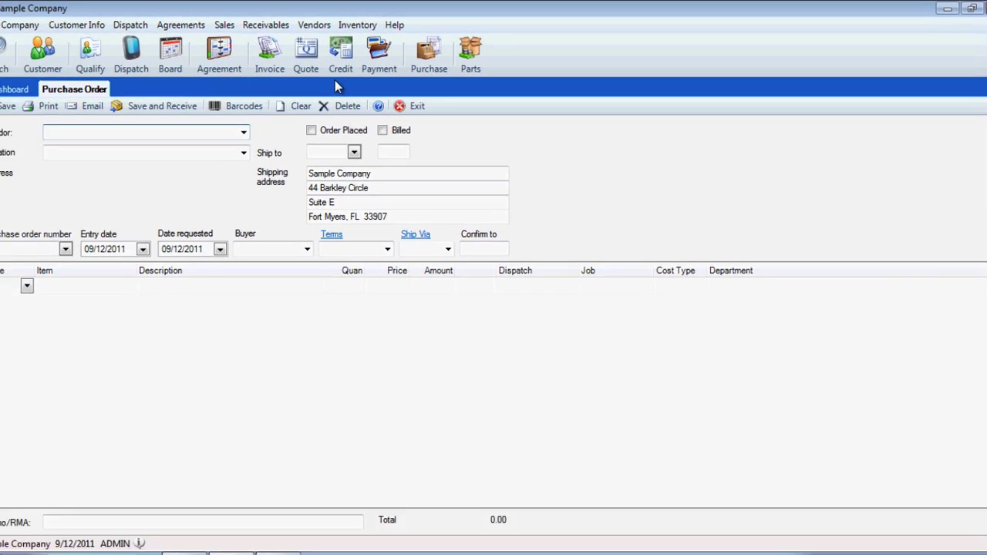
type("City Supply 0038")
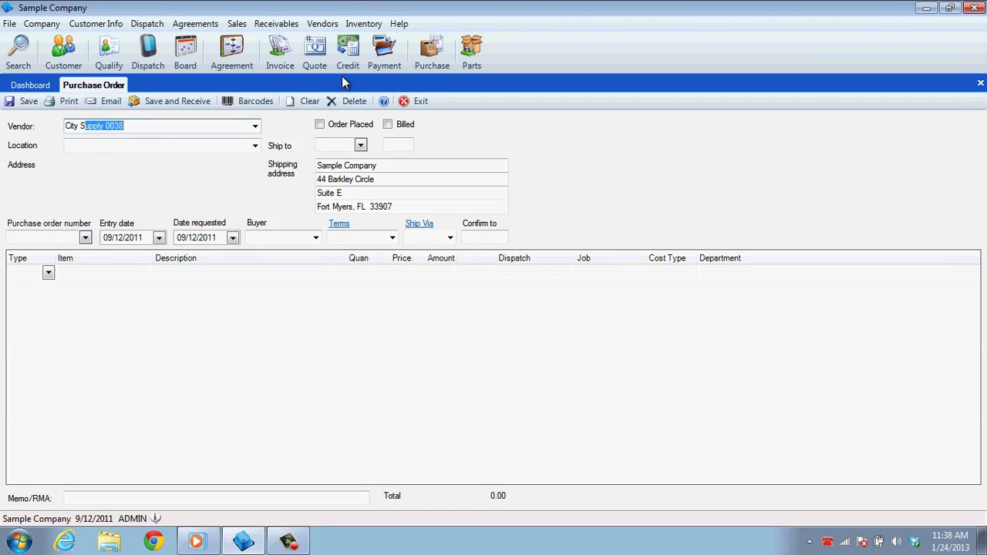
key("Tab")
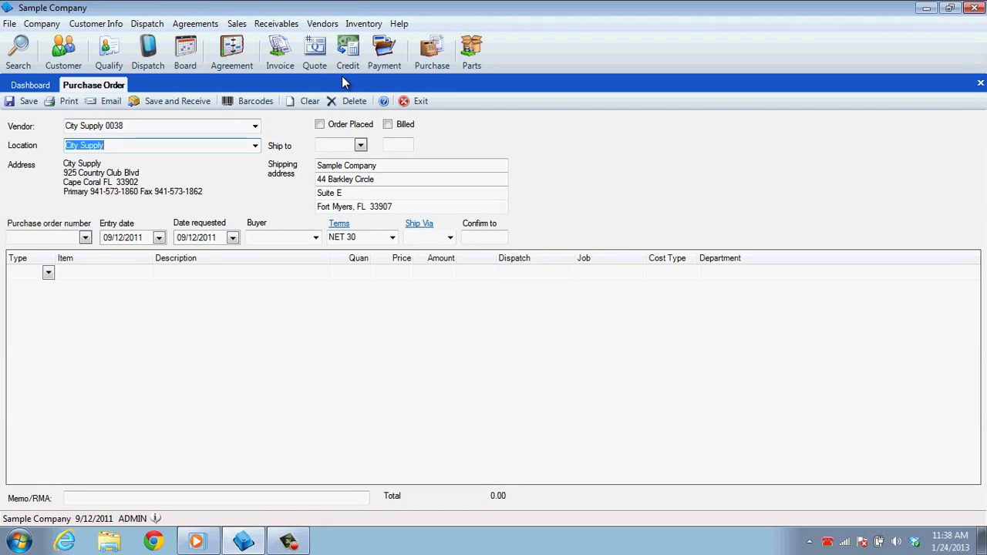
Step: Check the vendor's location choices and browse the customer list available for the ship-to address, without selecting a customer
left_click(255, 147)
left_click(254, 147)
left_click(362, 147)
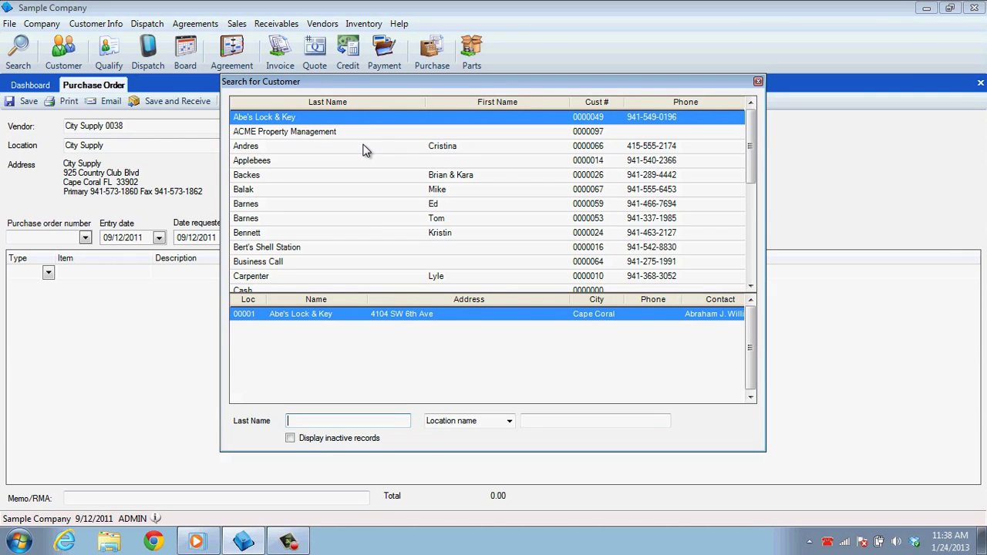
left_click_drag(750, 146, 755, 233)
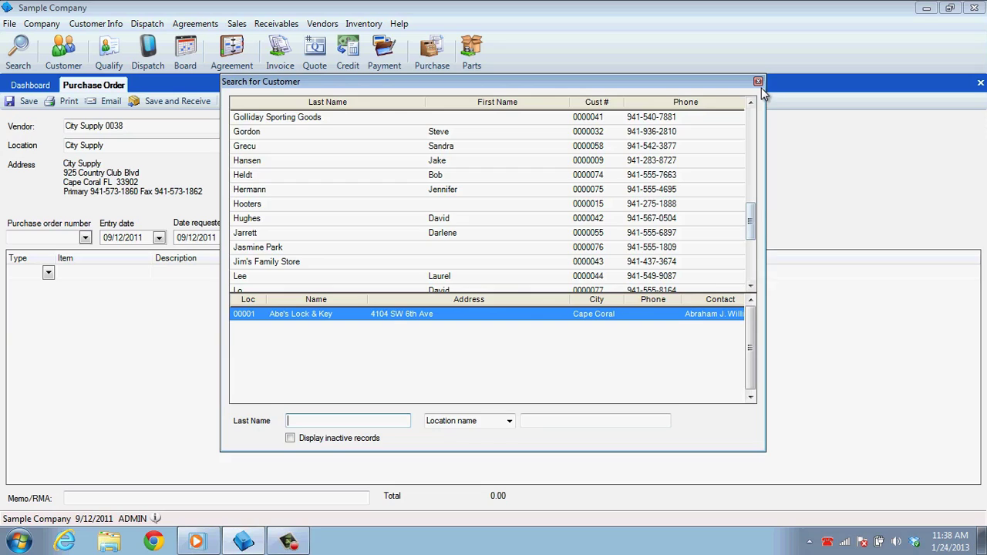
left_click(759, 83)
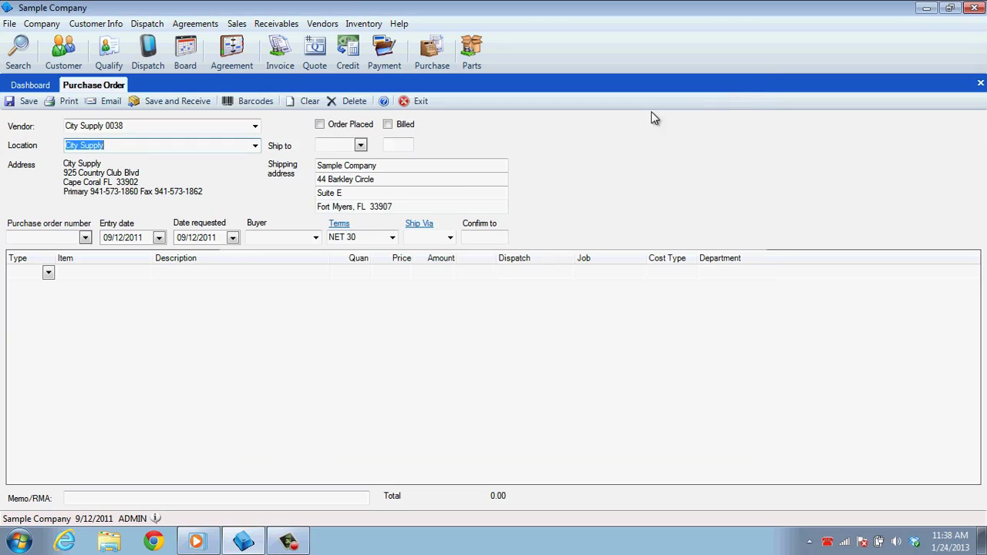
Step: Fill in the purchase order number and assign the buyer, keeping the default entry and requested dates
left_click(43, 236)
type("100")
key("Tab")
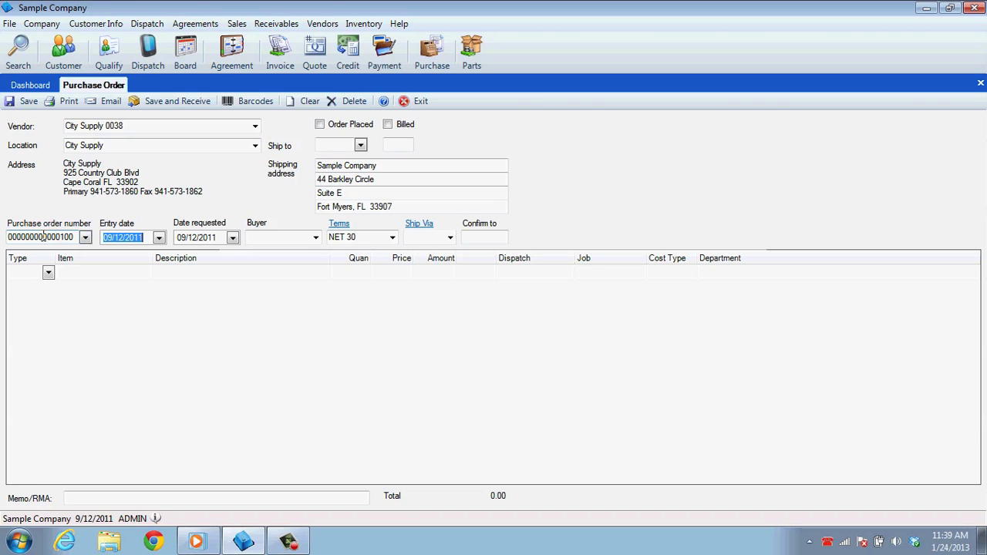
left_click(219, 233)
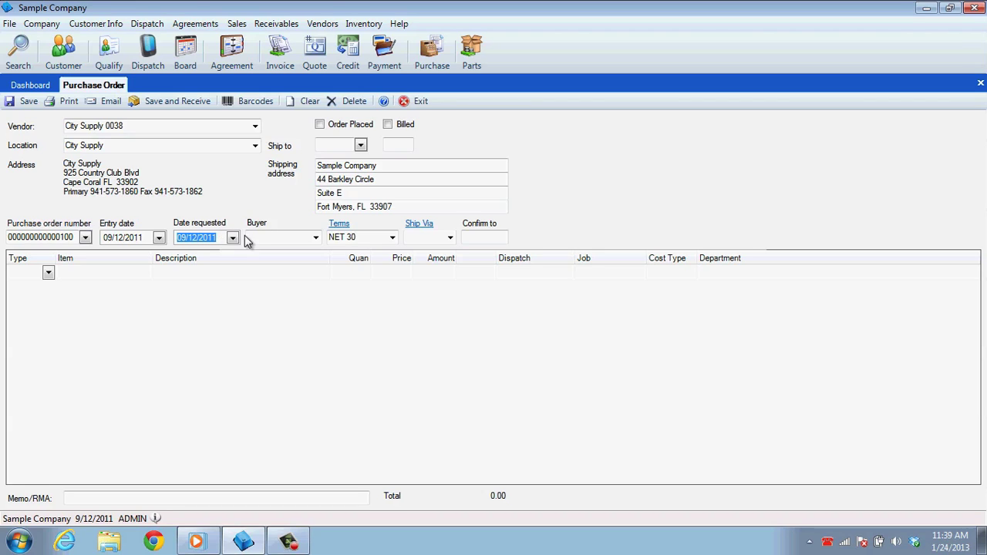
left_click(272, 238)
type("Margaret C 0006")
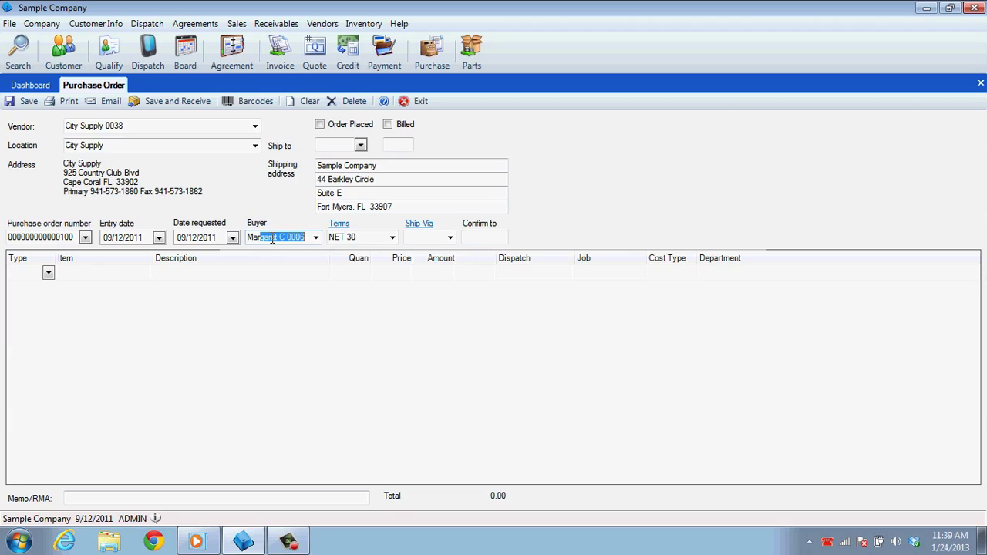
key("Tab")
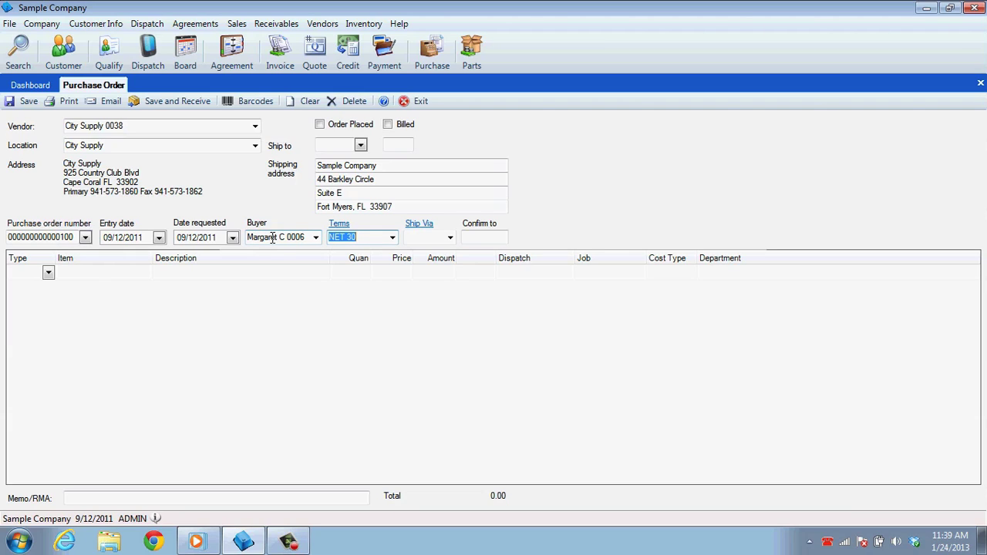
Step: Enter the contact's first name in the confirm-to field and set the order to ship via Overnight
left_click(485, 237)
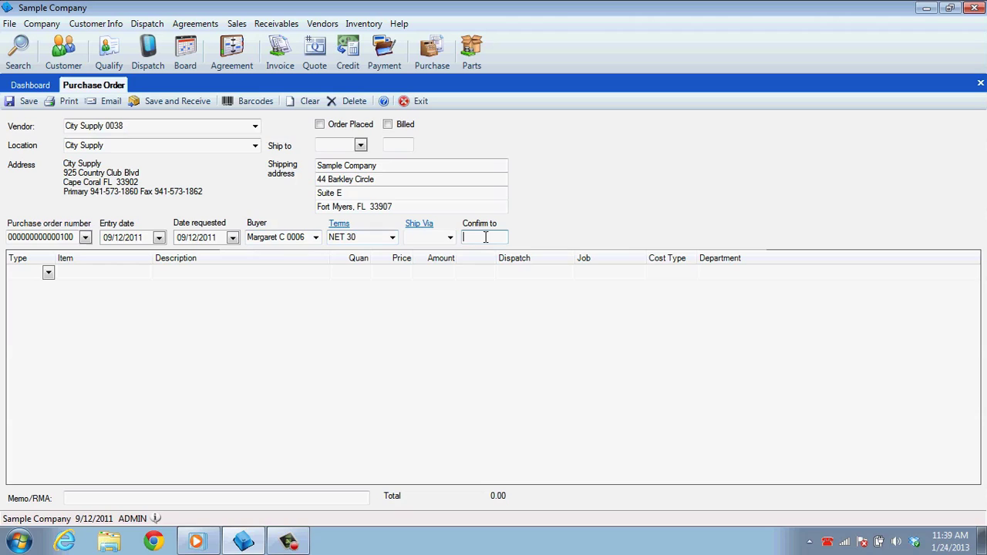
type("Jim")
left_click(451, 238)
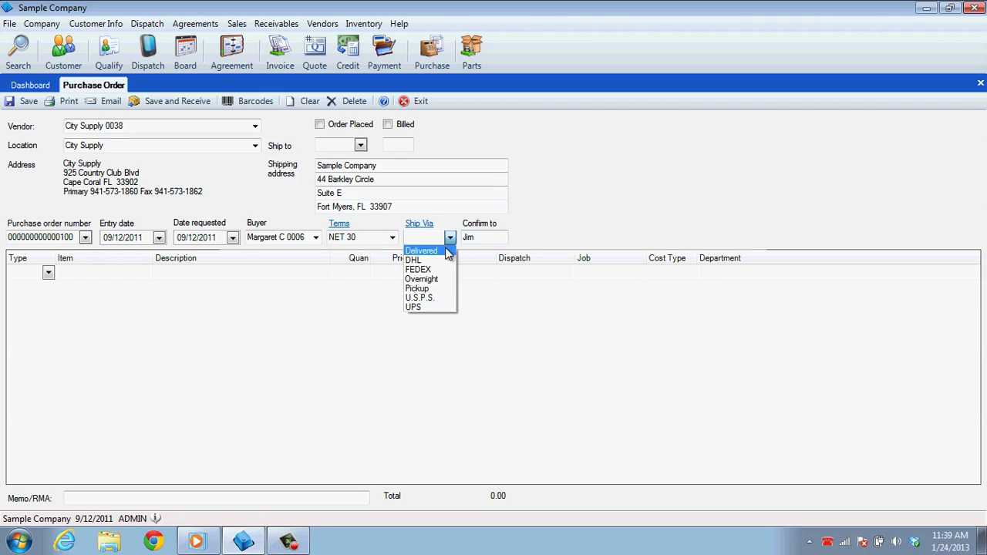
left_click(438, 278)
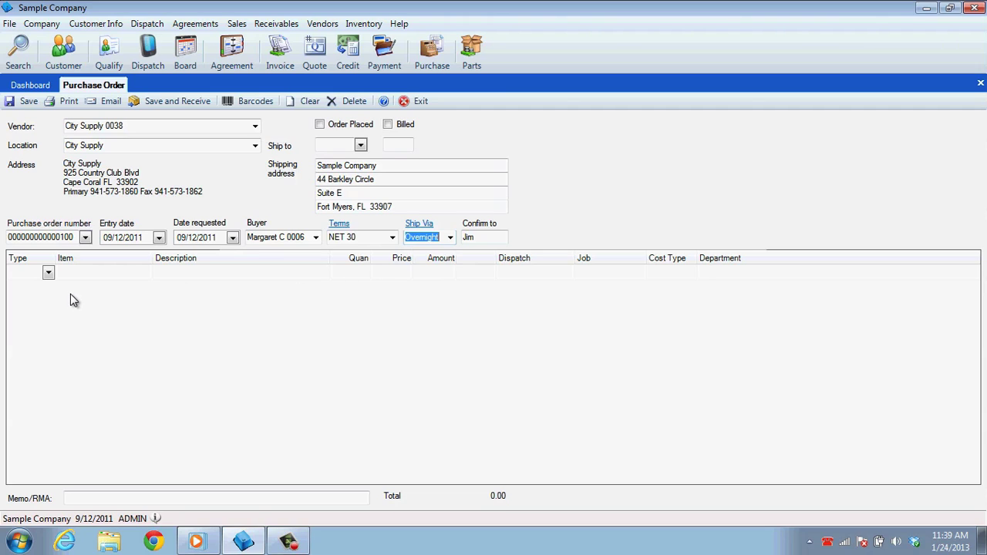
Step: Add an Item line for part 6200001, the 10 Seer R-22 1.5 Ton unit, with a quantity of 3
left_click(51, 275)
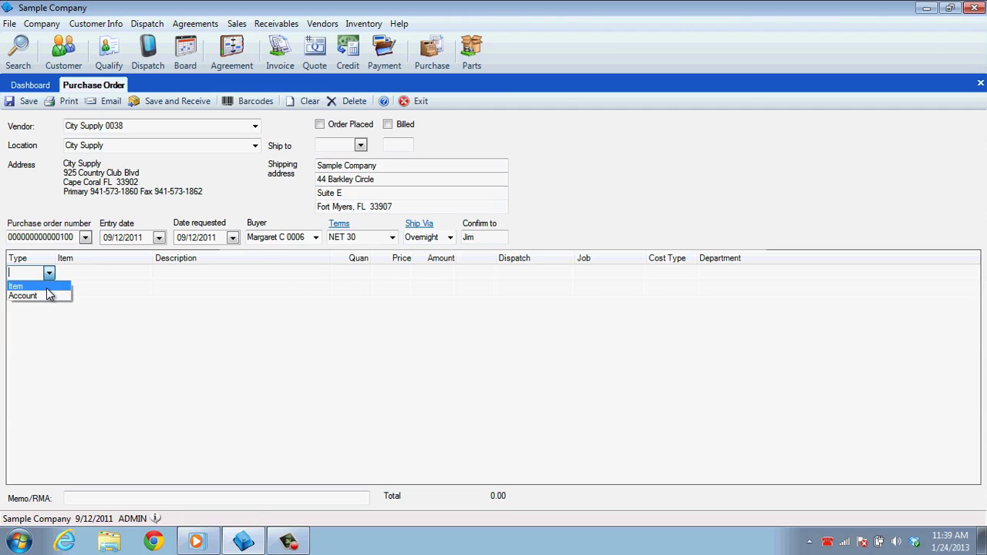
left_click(46, 285)
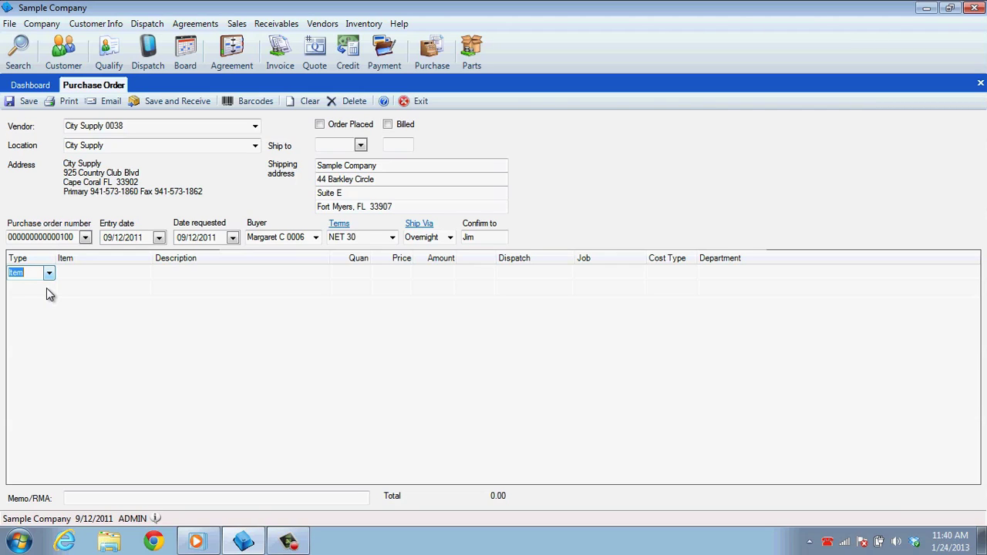
key("Tab")
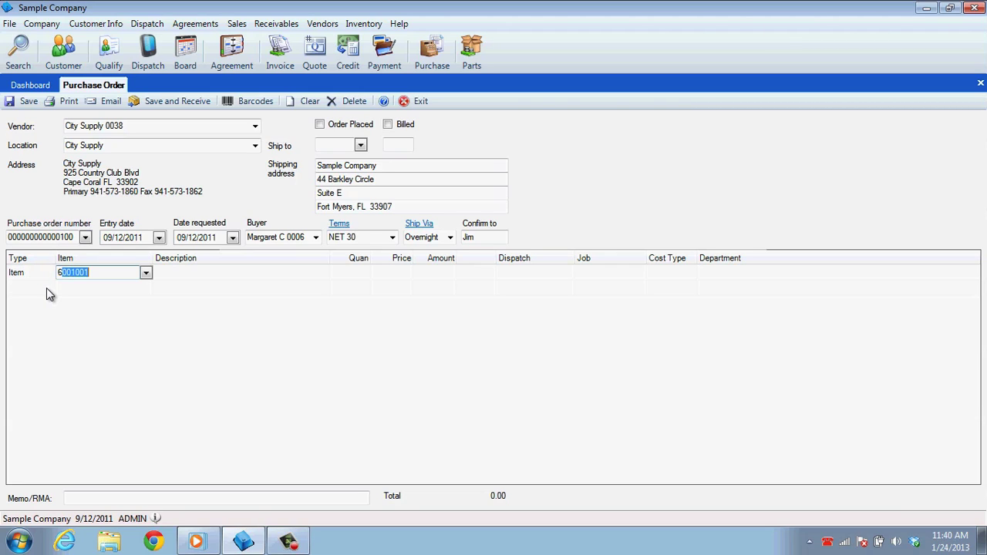
type("62000")
key("Tab")
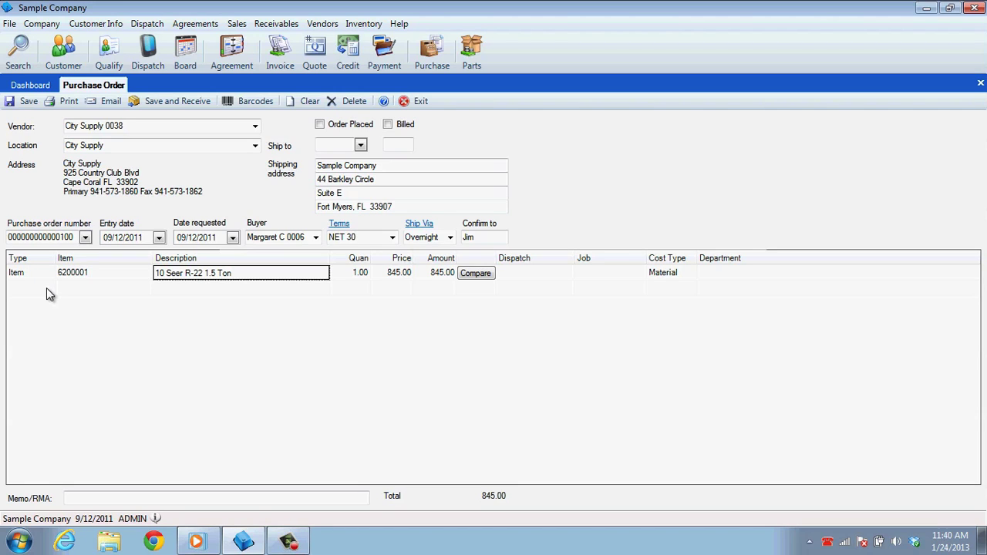
key("Tab")
type("3")
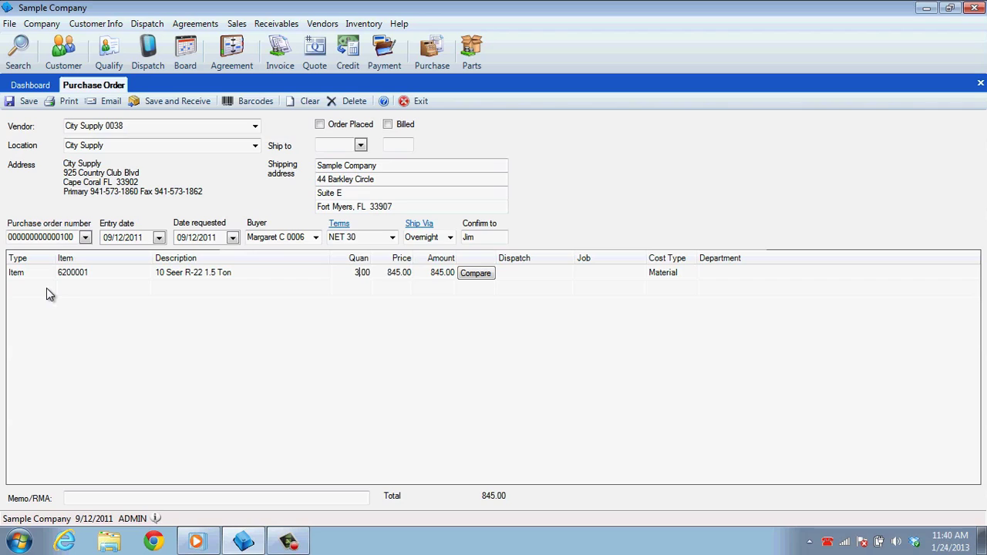
key("Tab")
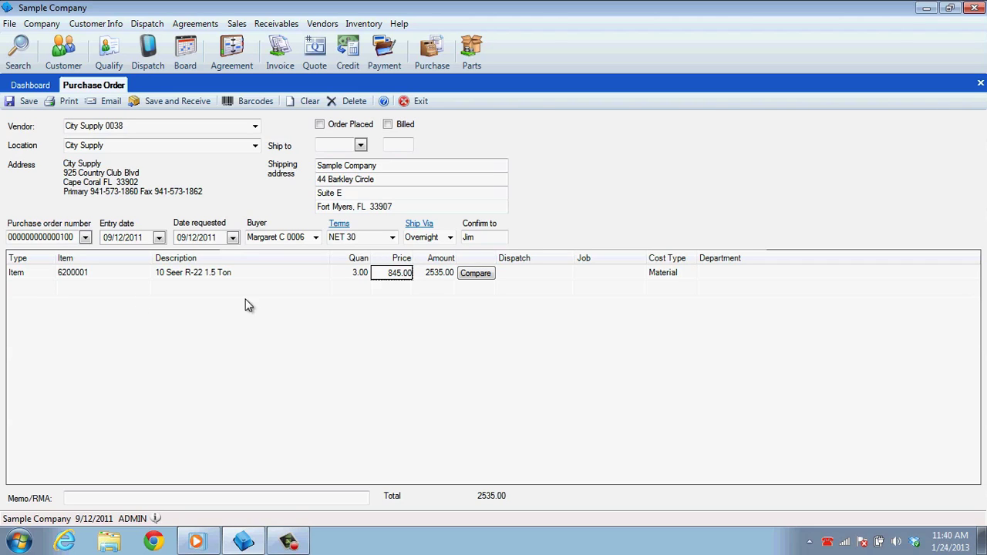
Step: Compare the vendor prices for the 10 Seer R-22 1.5 Ton item
left_click(485, 274)
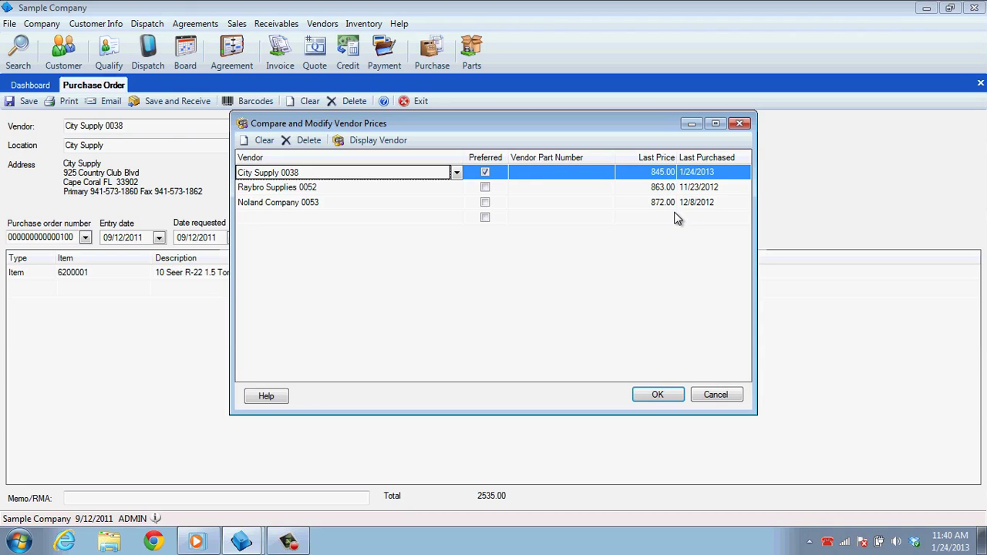
left_click(665, 395)
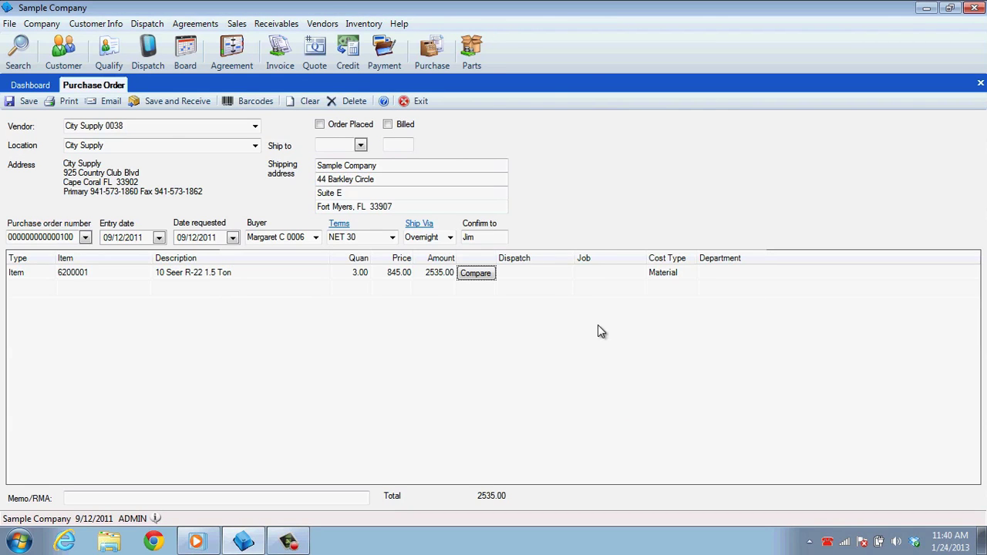
Step: Look through the dispatches and jobs available for the 10 Seer R-22 1.5 Ton line without assigning either
left_click(542, 274)
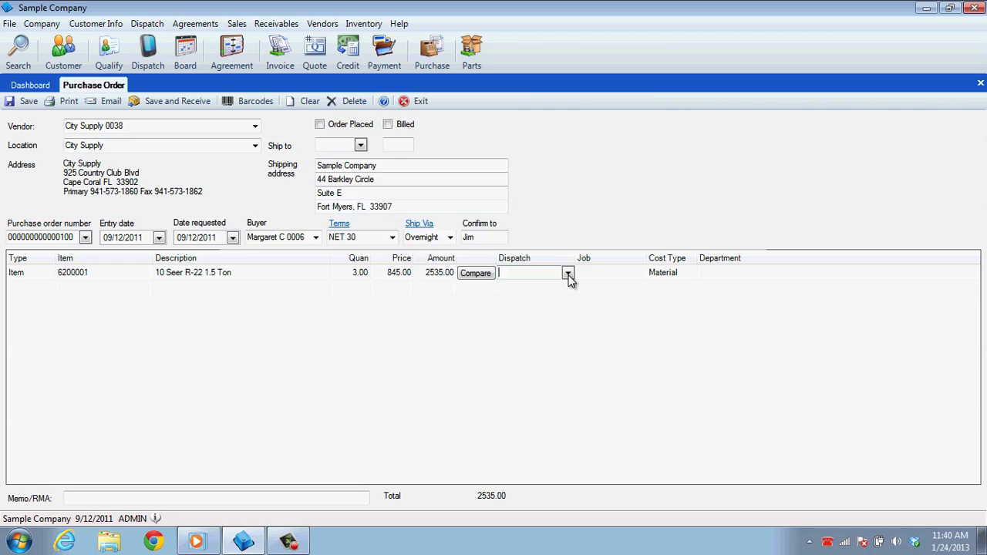
left_click(568, 273)
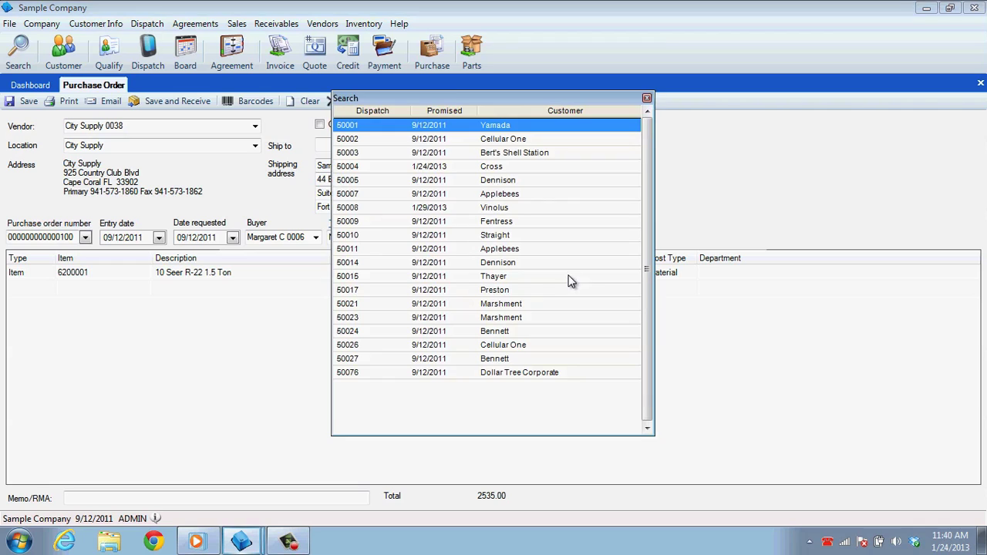
left_click(646, 99)
left_click(645, 272)
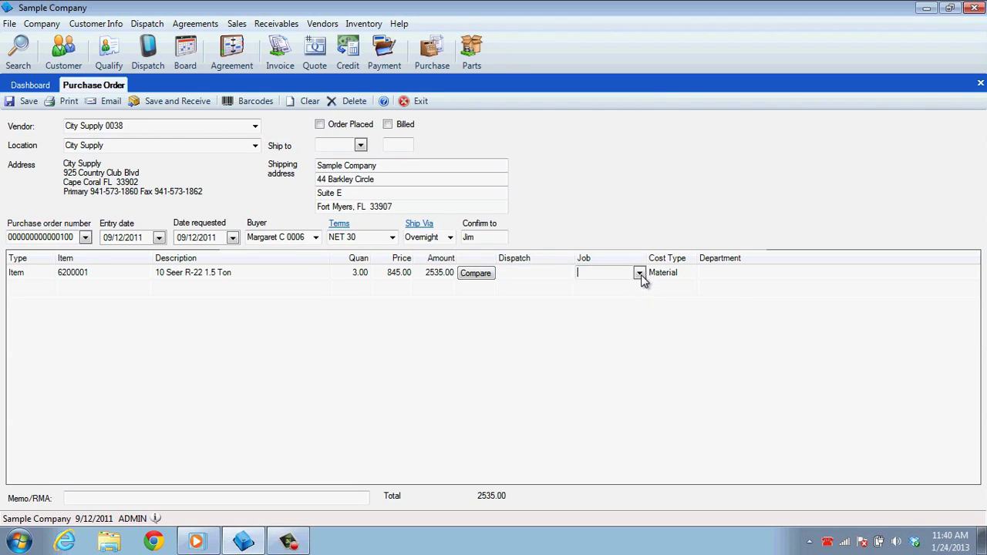
left_click(640, 274)
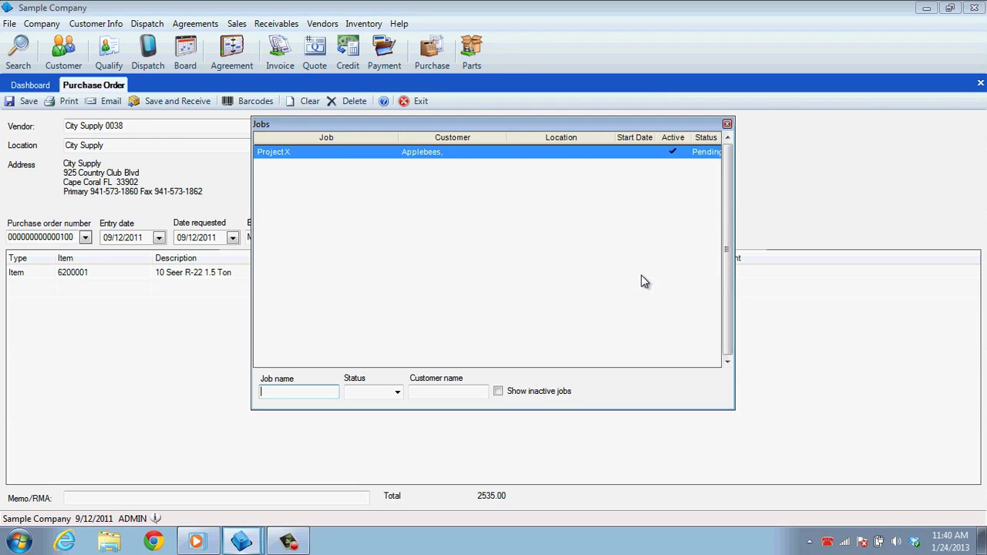
left_click(726, 124)
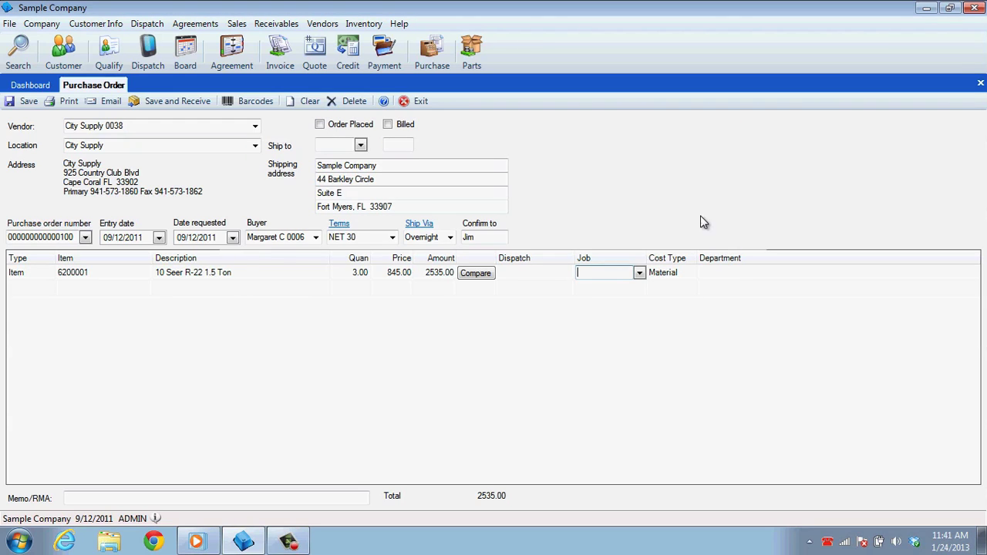
Step: Set the cost type of the 10 Seer R-22 1.5 Ton line to Equipment and view the department choices, leaving the department blank
left_click(685, 273)
left_click(690, 273)
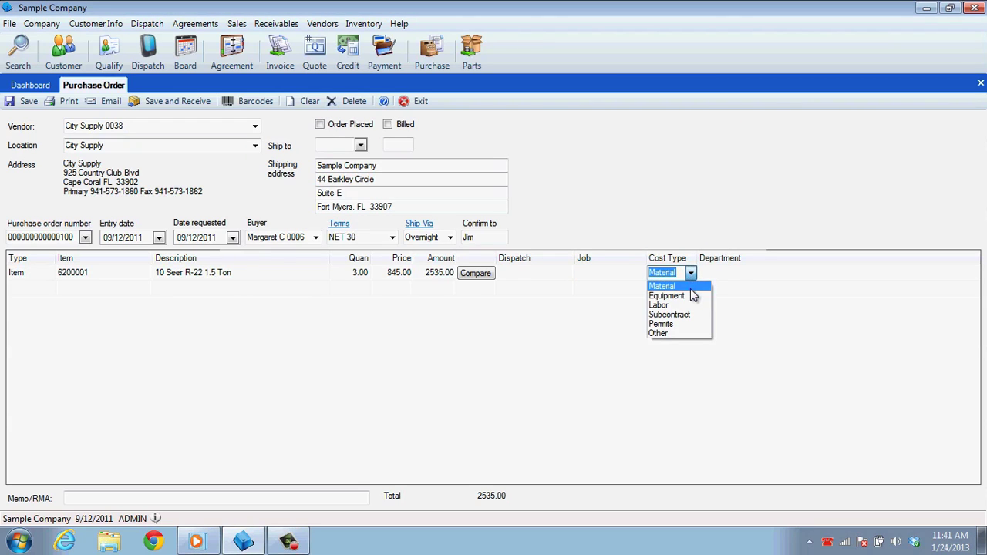
left_click(690, 297)
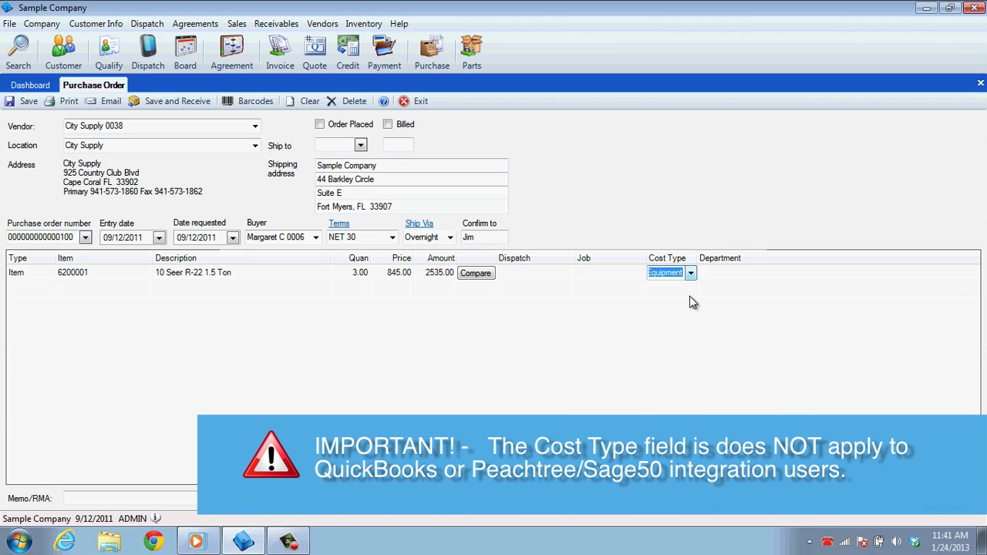
key("Tab")
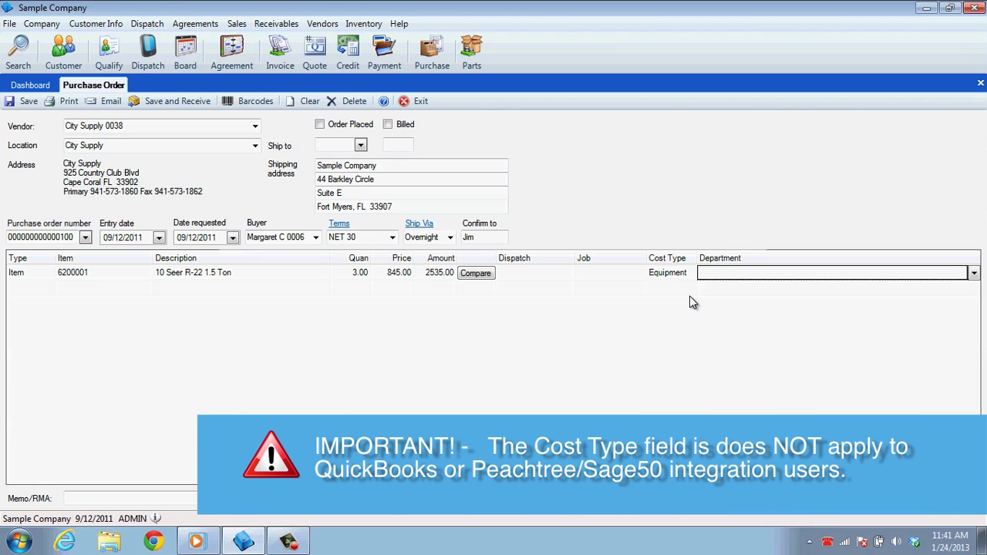
left_click(973, 275)
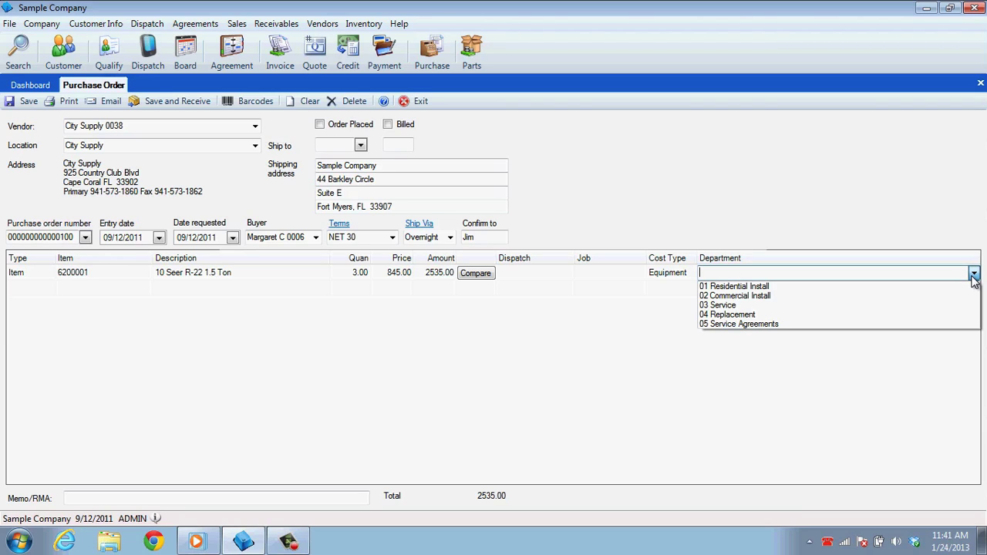
left_click(974, 276)
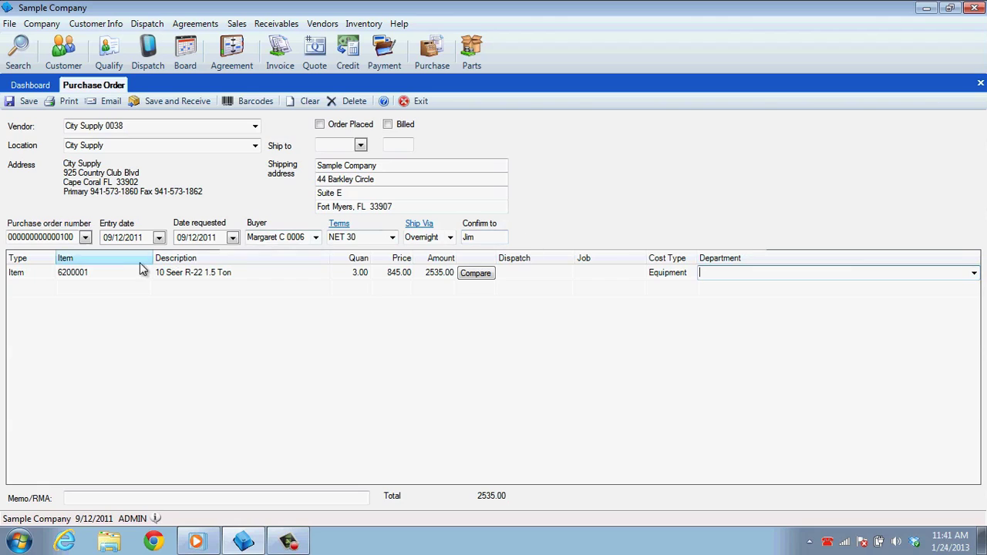
Step: Add an Account line for 510000 Freight with a quantity of 1 and a price of 102.75
left_click(50, 292)
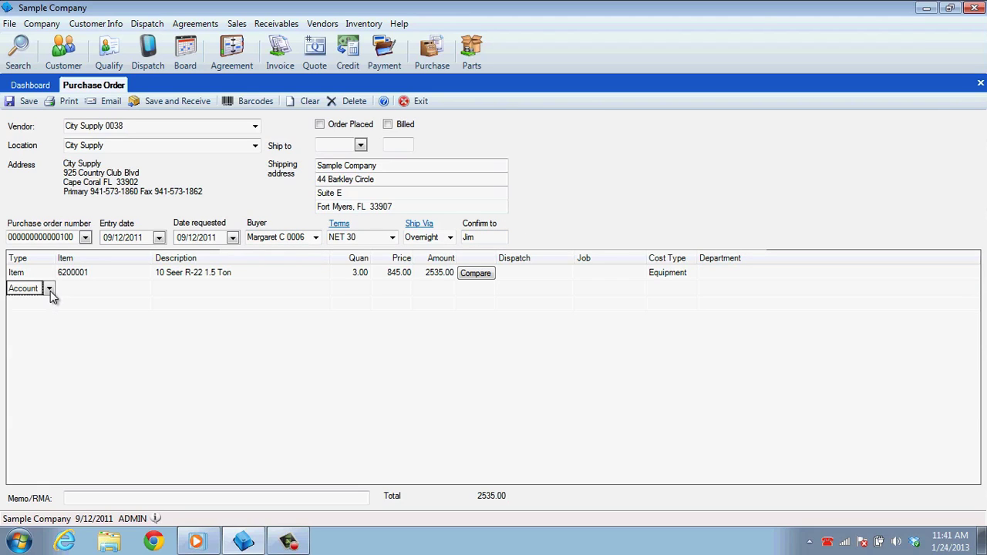
left_click(130, 288)
left_click(146, 290)
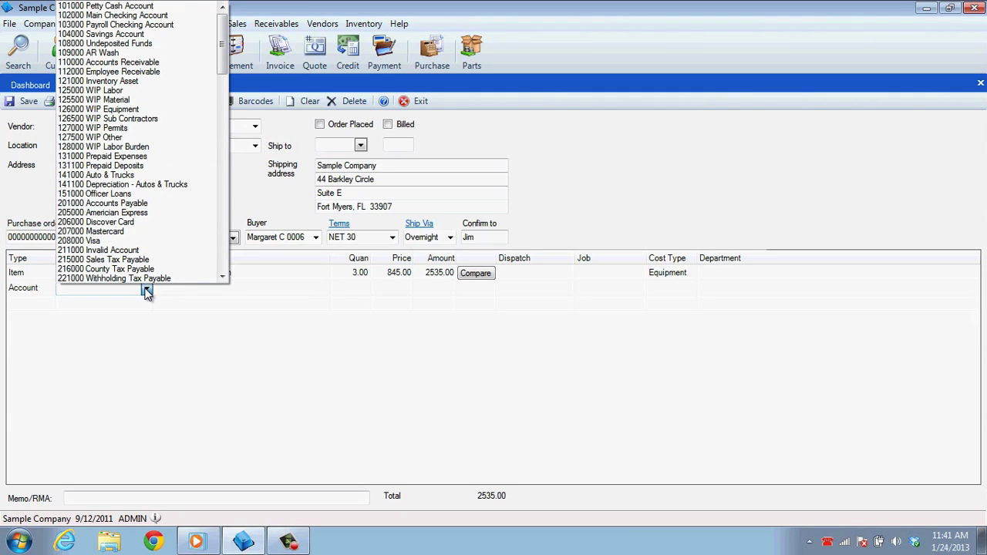
type("510000 Freight")
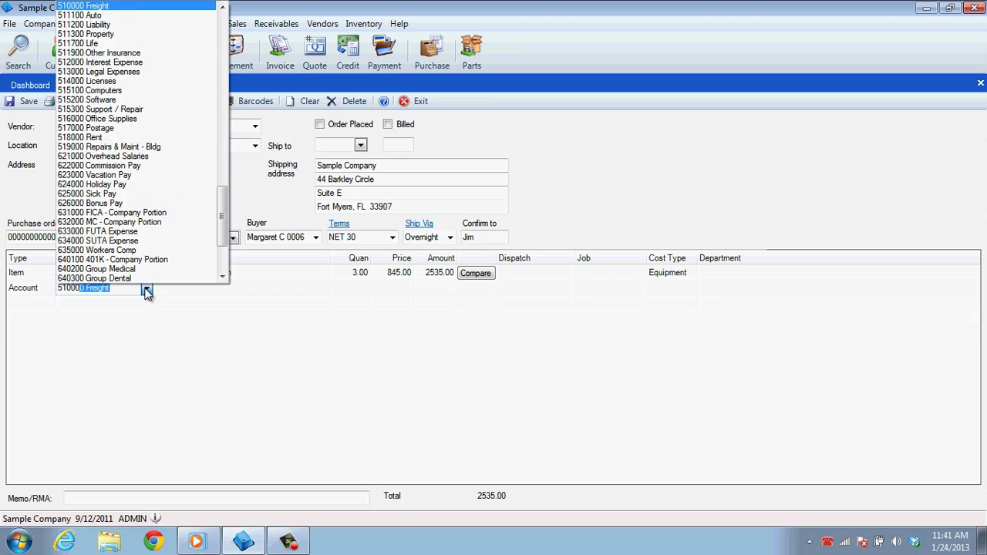
key("Tab")
key("Tab")
type("1")
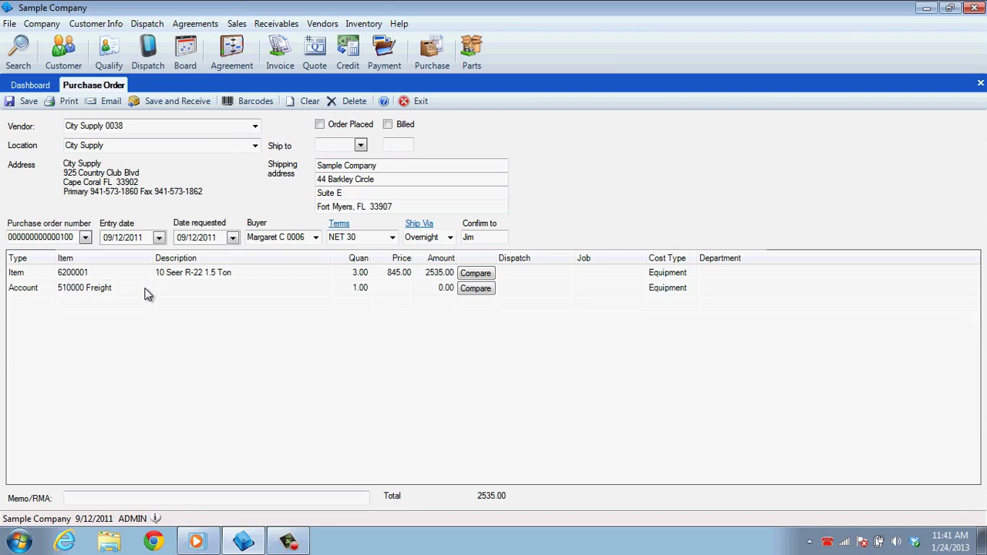
key("Tab")
type("102.75")
key("Tab")
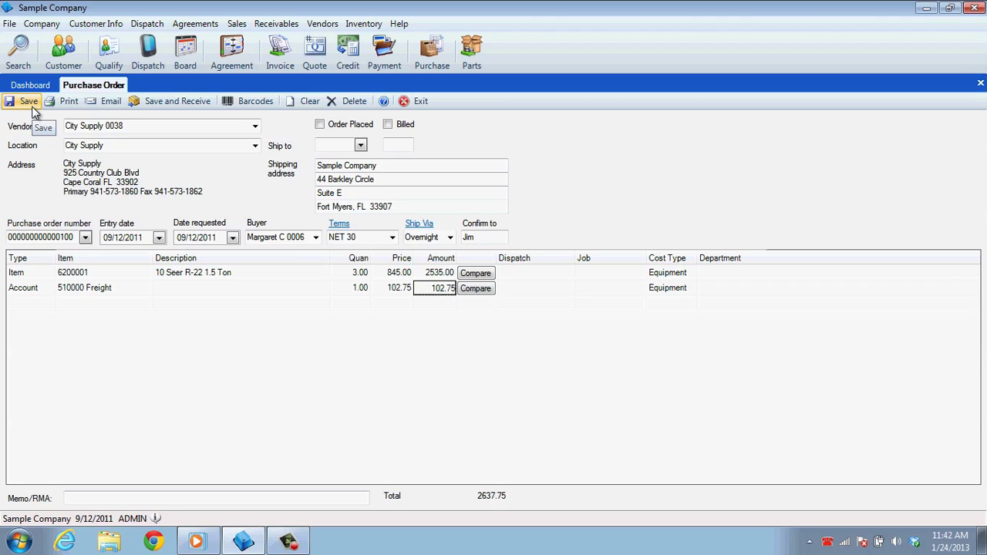
Step: Save the purchase order and receive 2 units of item 6200001 and 1 of the Freight line, saving the receipt
left_click(177, 102)
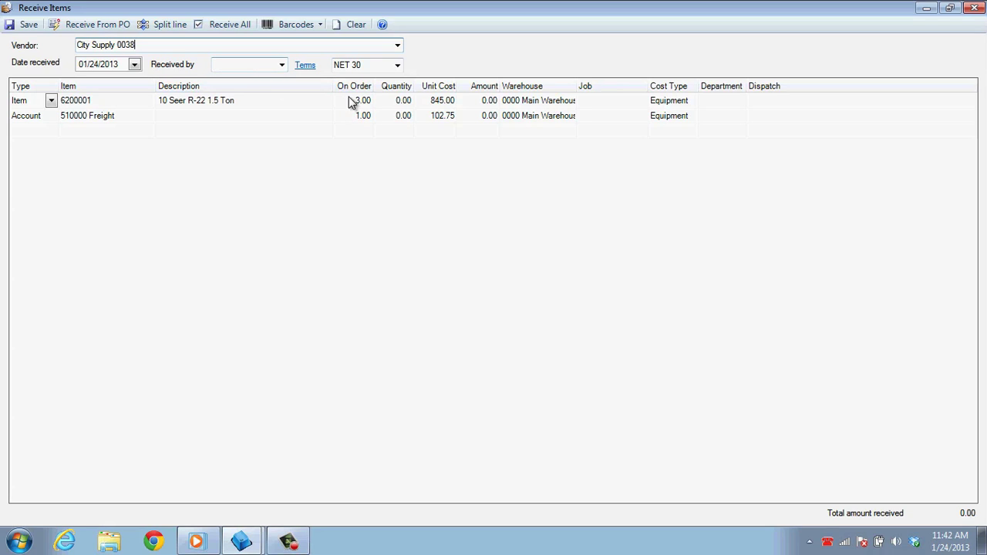
left_click(382, 103)
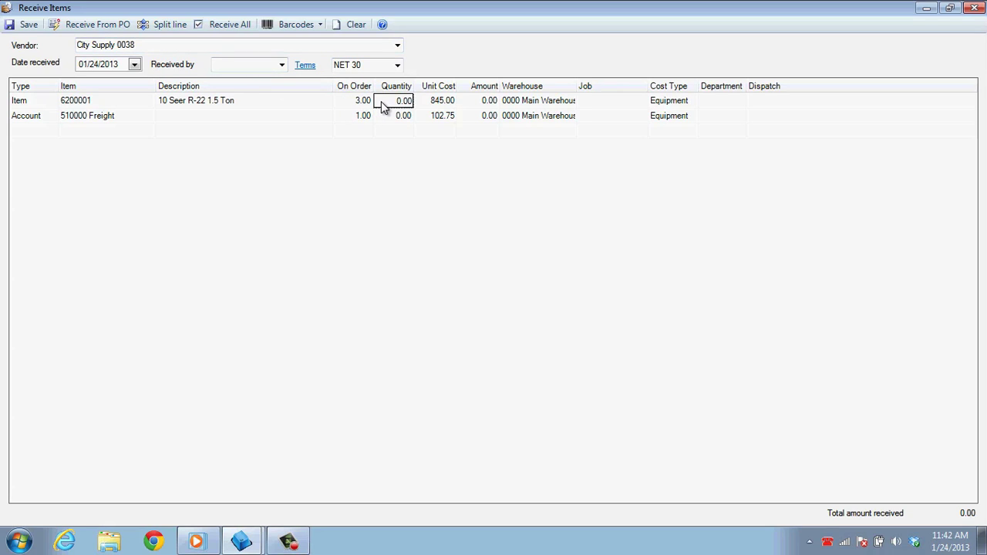
type("2")
key("Return")
type("1")
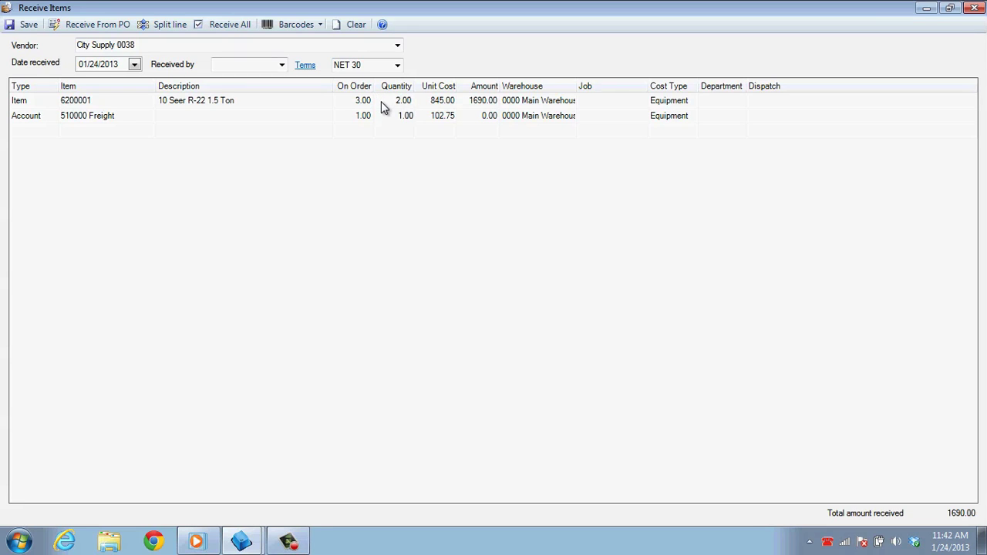
key("Return")
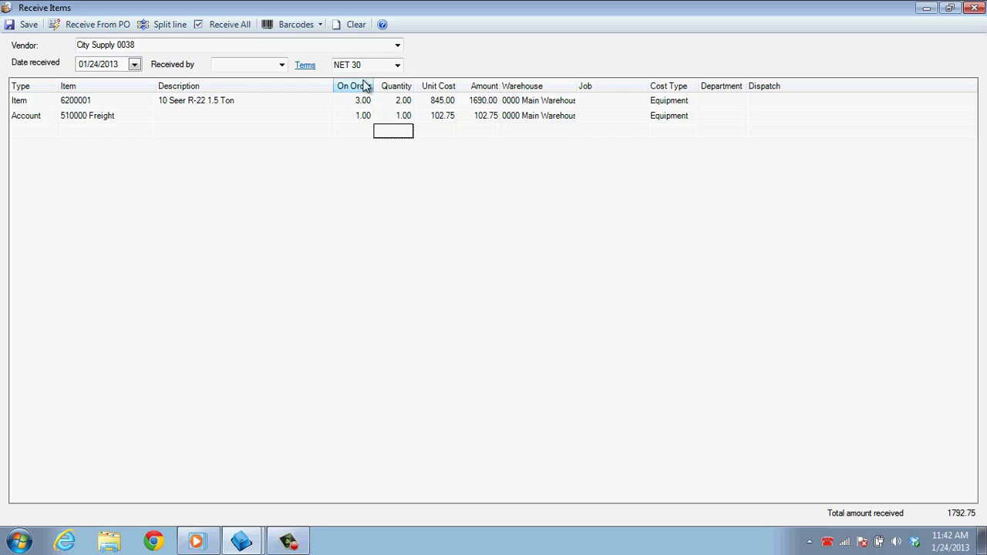
left_click(28, 24)
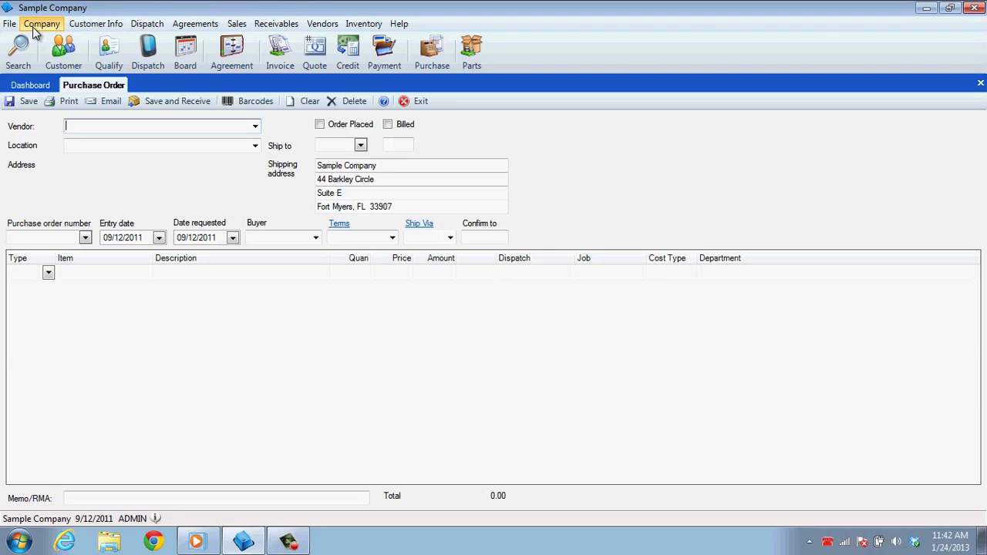
Step: Start a separate item receipt for vendor City Supply, keeping the default received date, and select the employee in the received-by field
left_click(324, 24)
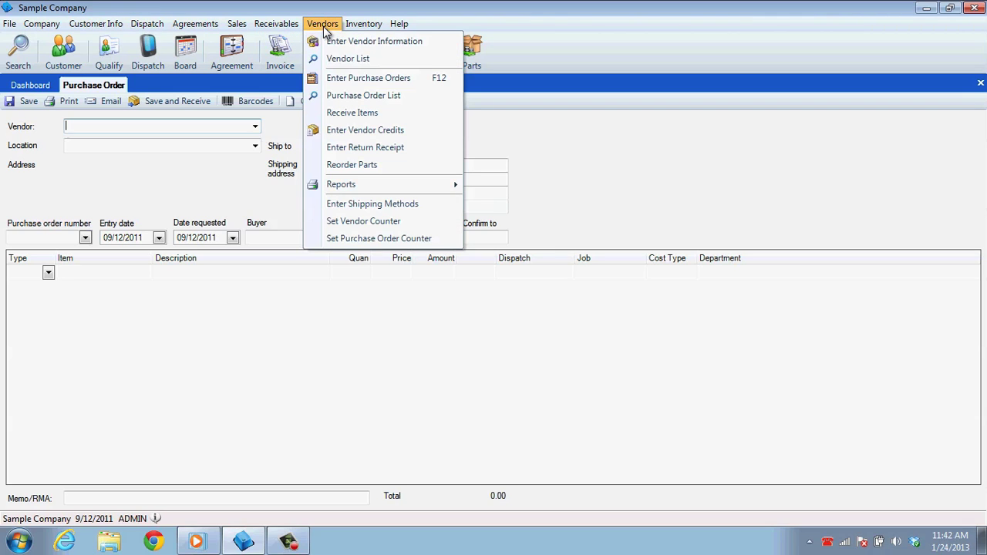
left_click(391, 112)
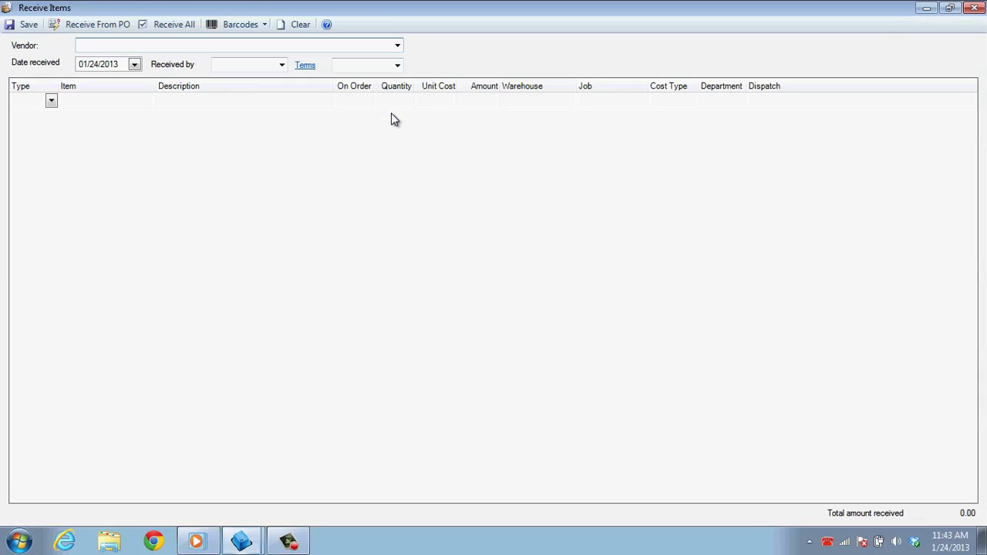
type("City Supply 0038")
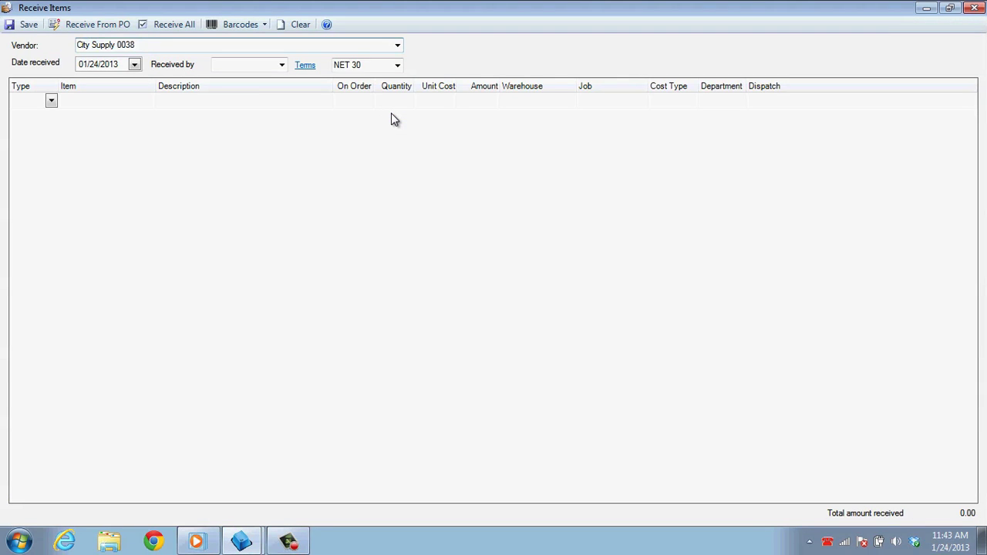
key("Tab")
key("Tab")
type("Ma")
key("Tab")
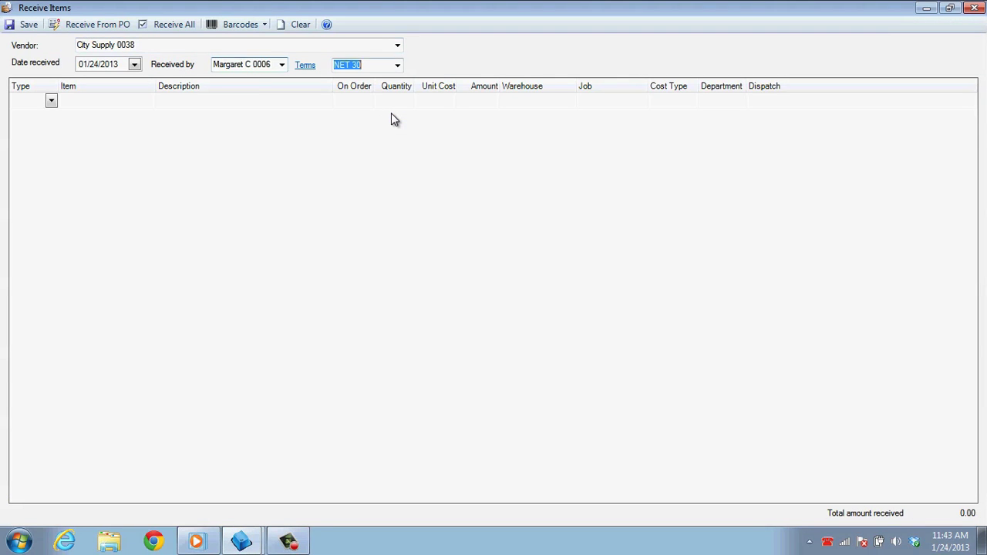
Step: Add an Item line to the receipt for part 1100001, the 15 Amp 2-pole Sq D Circuit Breaker, with a unit cost of 67
key("Tab")
type("i")
key("Tab")
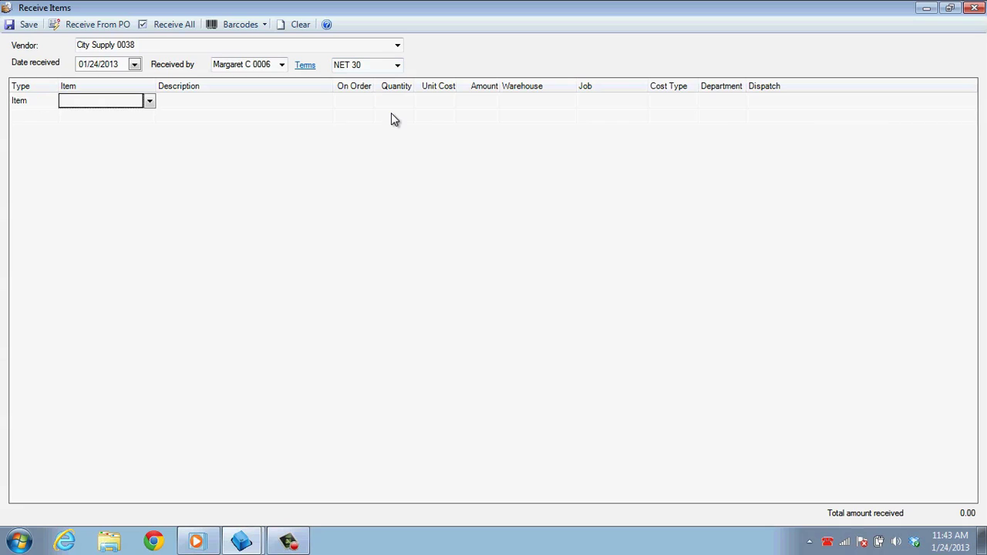
type("1100001")
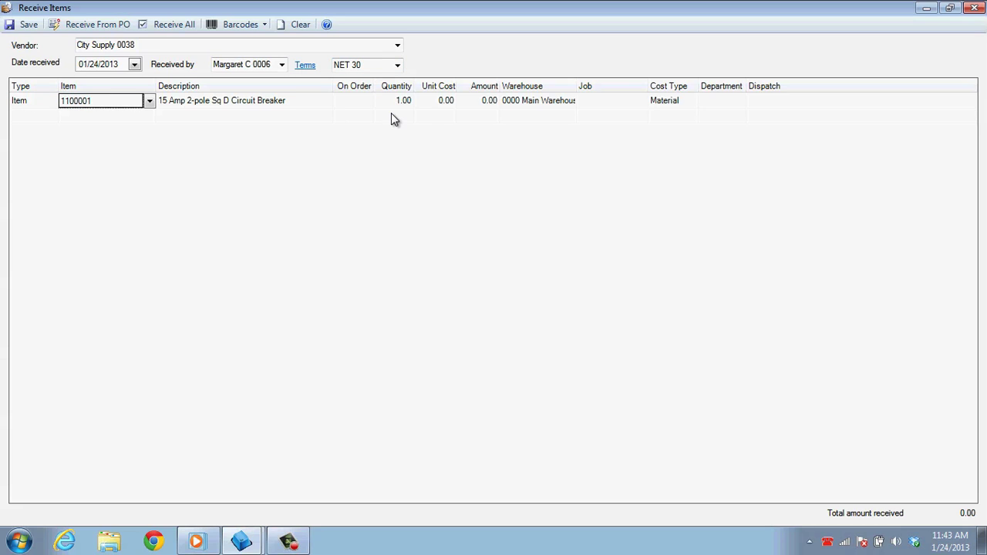
key("Tab")
key("Tab")
key("Tab")
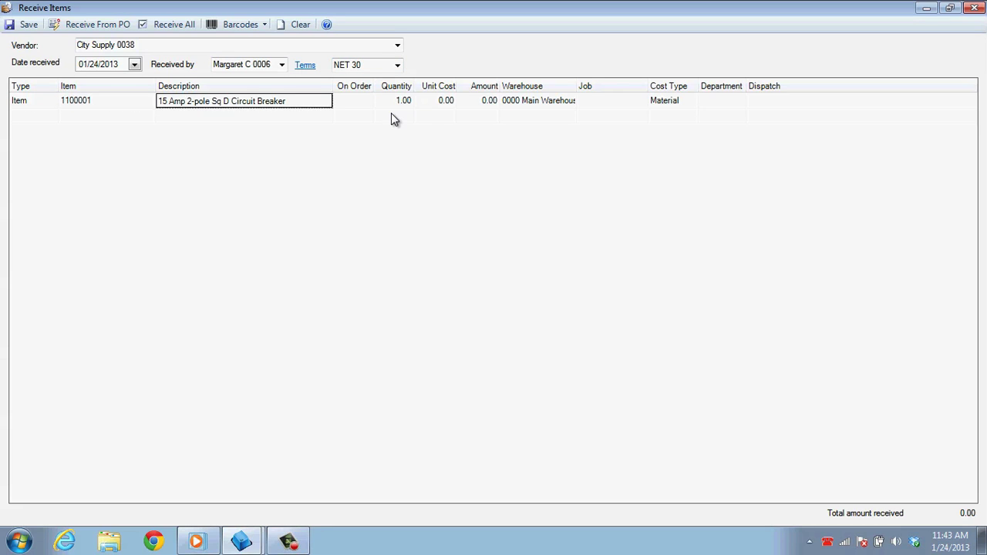
type("67")
key("Tab")
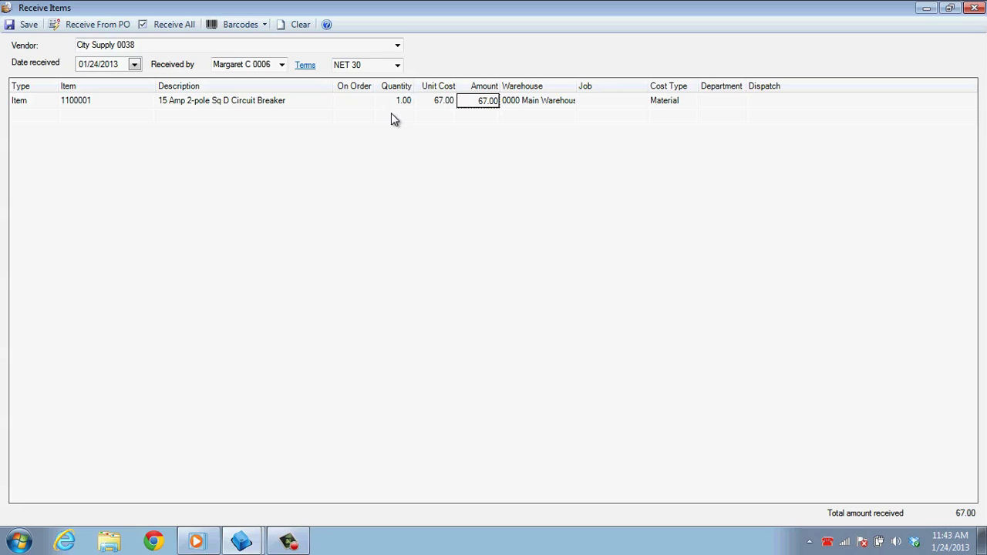
Step: Add a second Item line to the receipt for part 1200001, Blue Wire Nuts
left_click(108, 116)
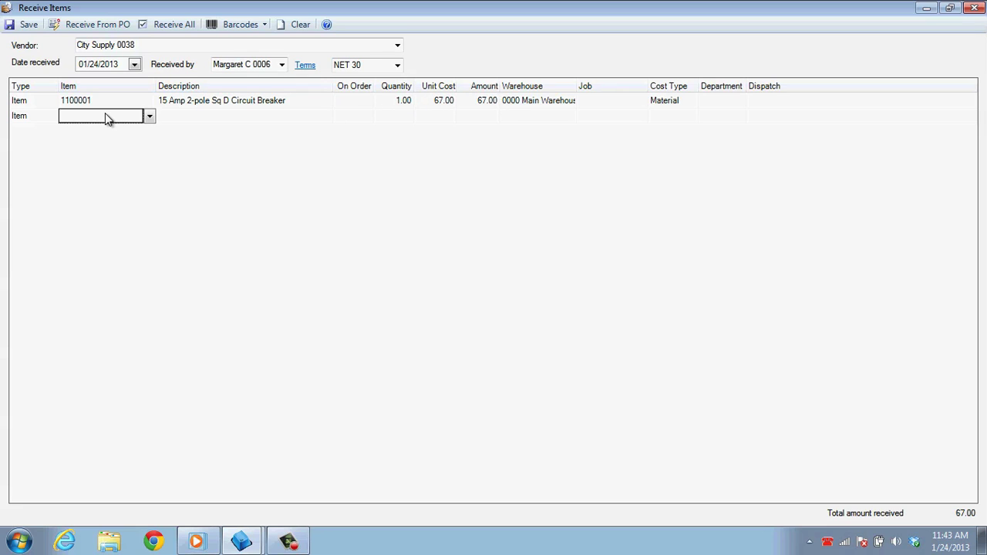
type("12")
key("Return")
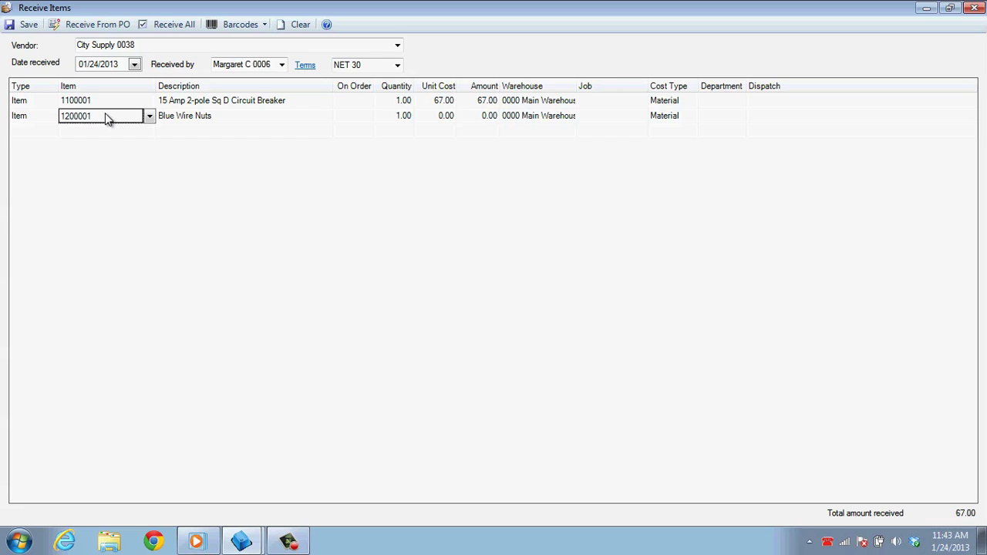